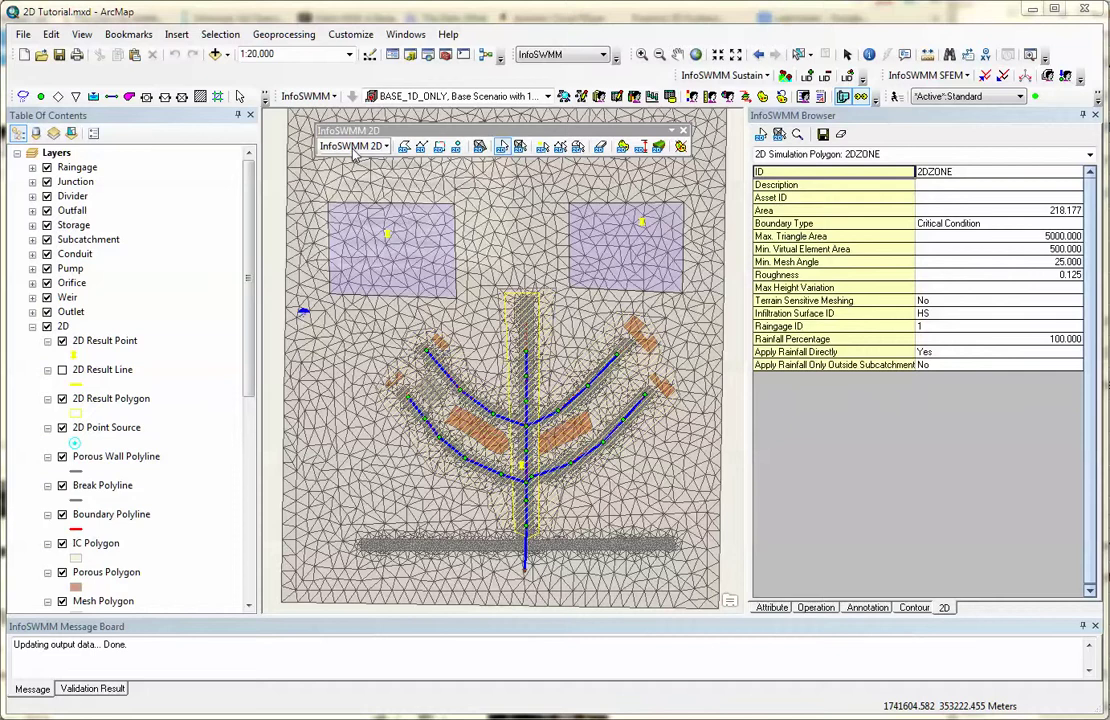
Step: Review the infiltration surface list and the Horton parameters of surface HS, and accept the dialog
click(354, 147)
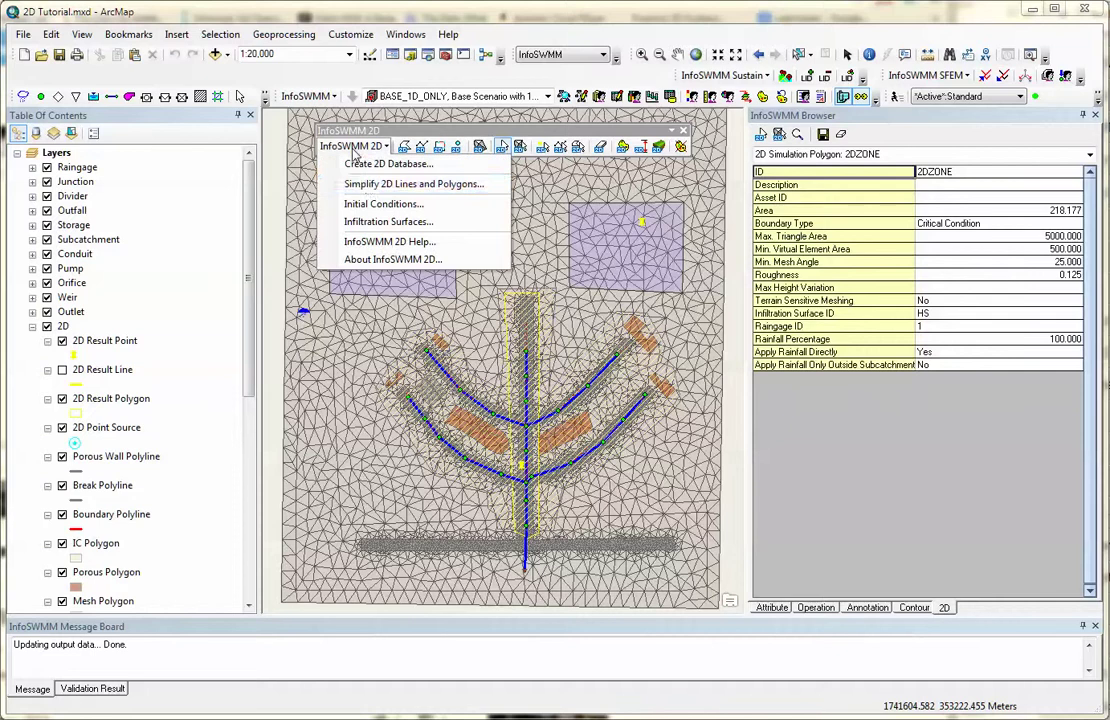
click(389, 222)
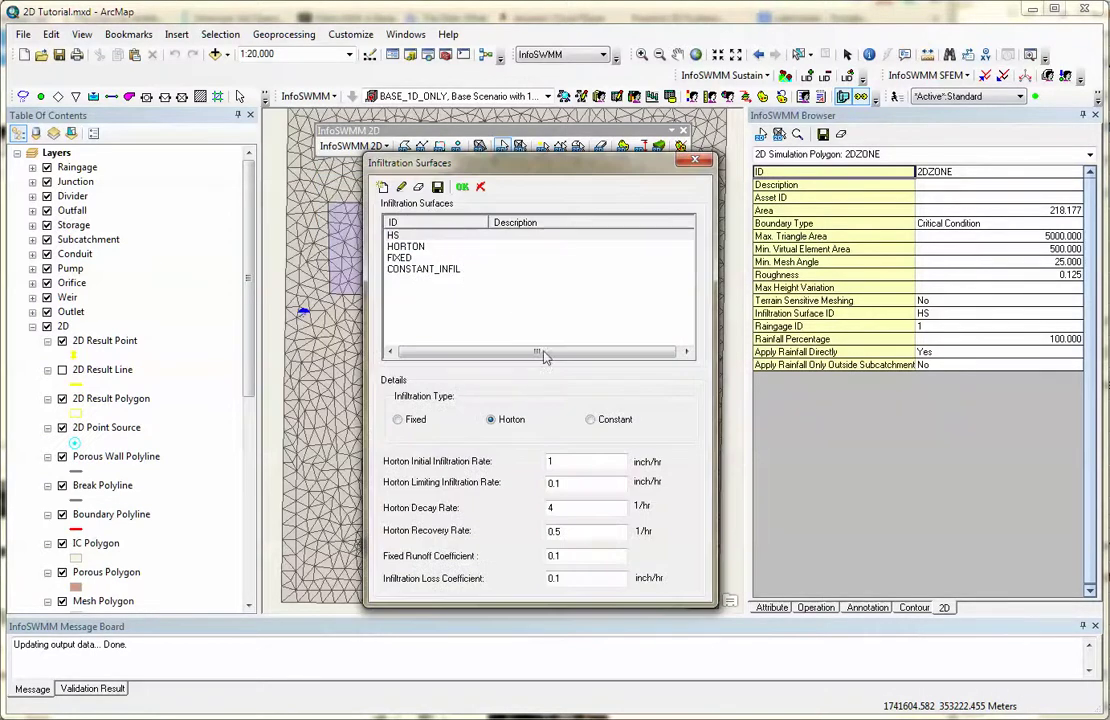
drag(443, 151, 371, 129)
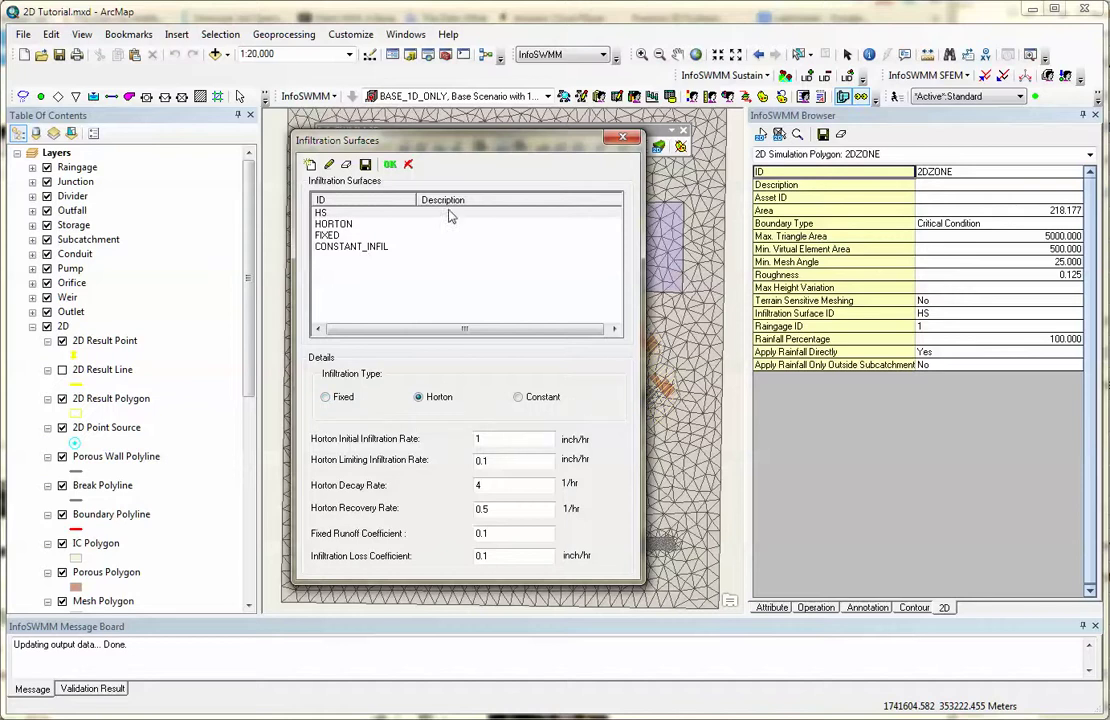
click(390, 167)
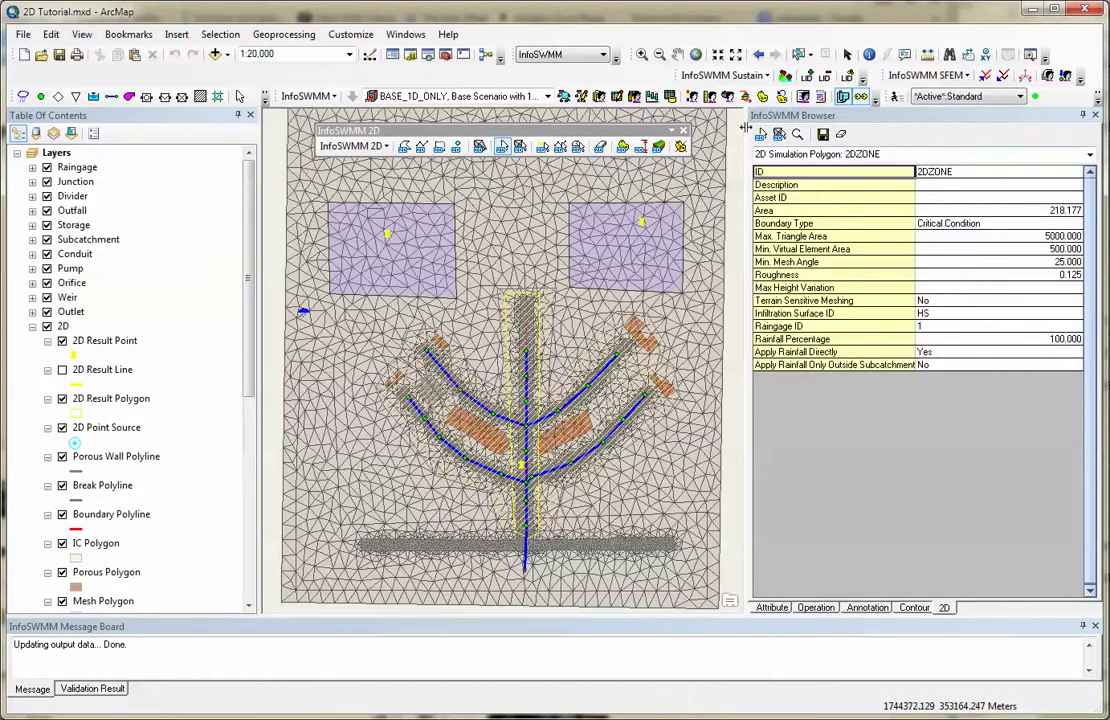
Step: Inspect the properties of the two purple infiltration polygons, FIXED_INFILTRATION and CONSTANT, choosing each over the 2DZONE simulation polygon
click(387, 235)
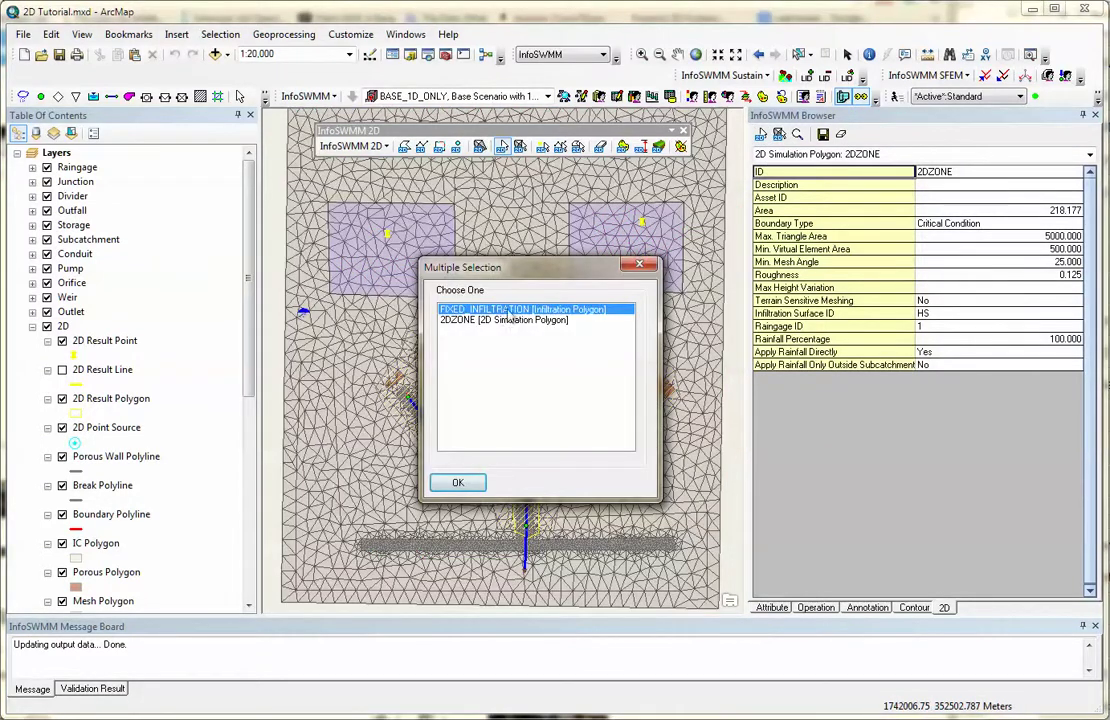
click(459, 483)
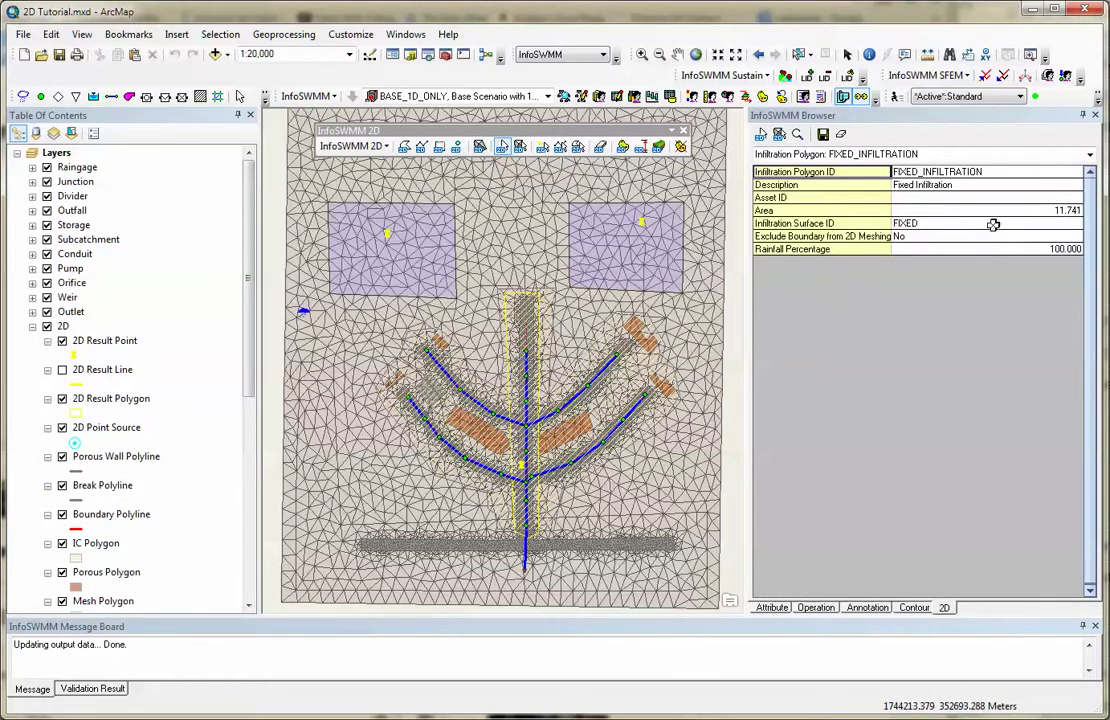
click(660, 242)
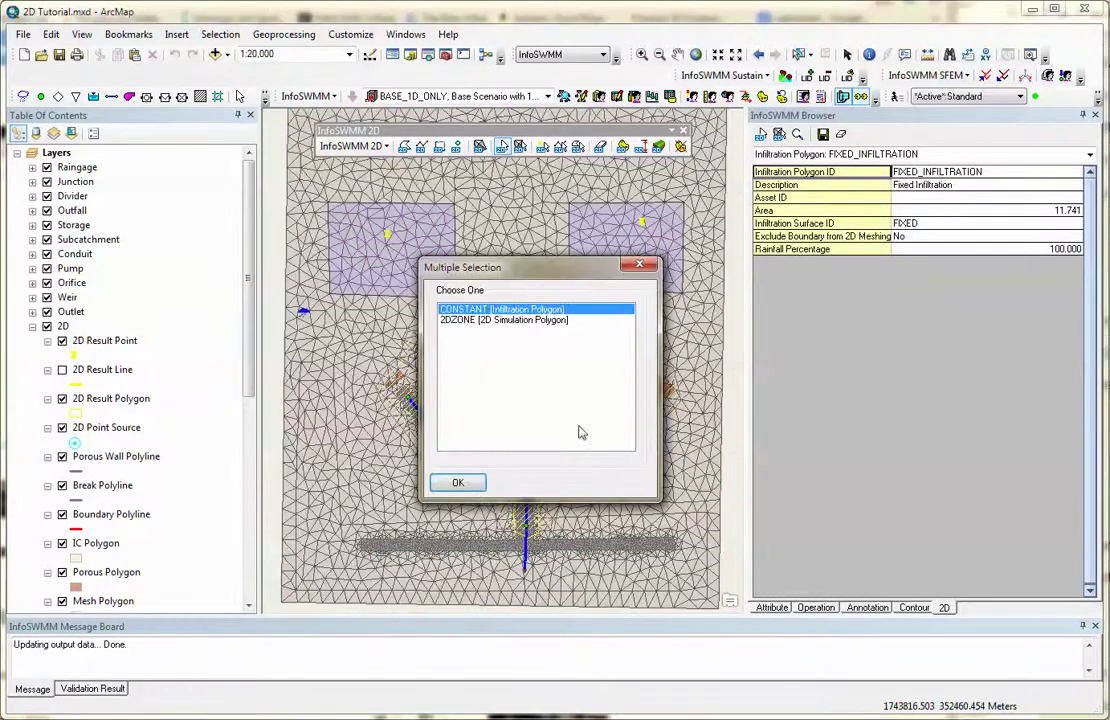
click(462, 484)
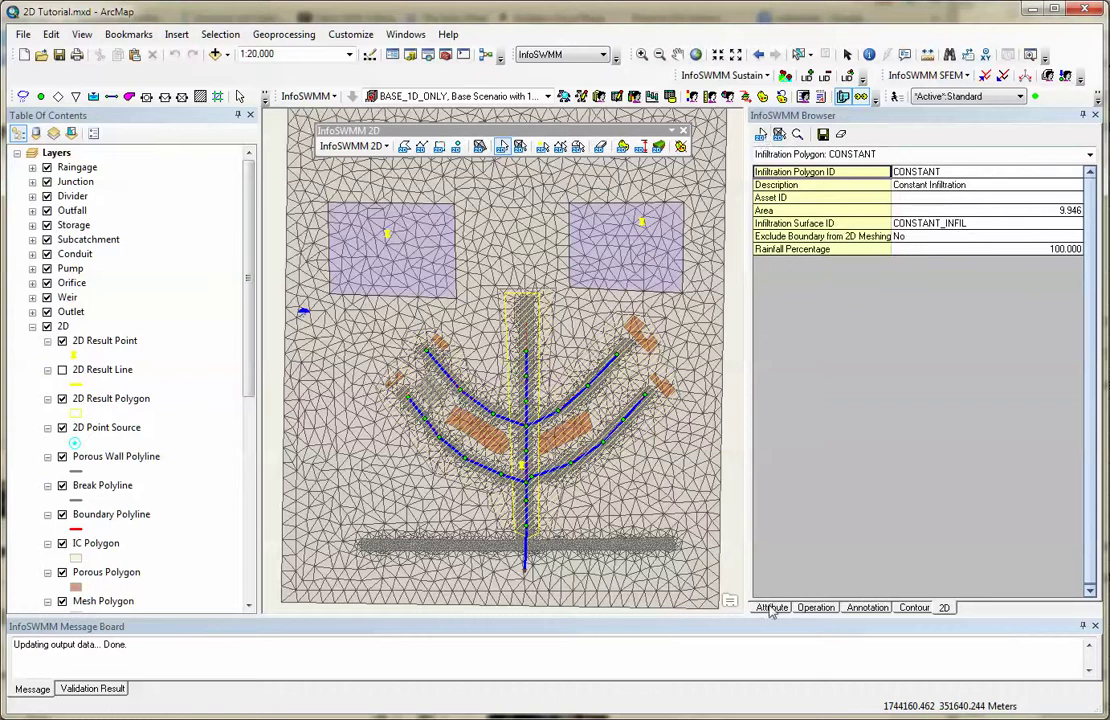
Step: Replace the existing report graphs with a 2D Point Graph of 2D Depth for result point Q1 in the CONSTANT infiltration polygon
click(634, 97)
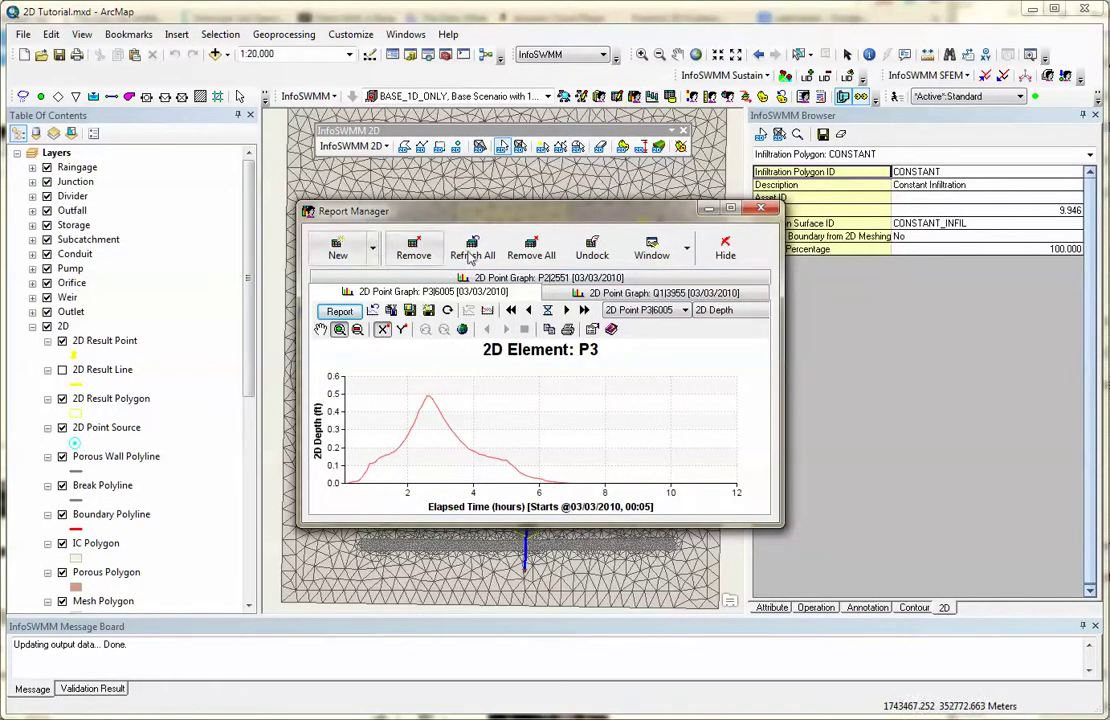
click(345, 250)
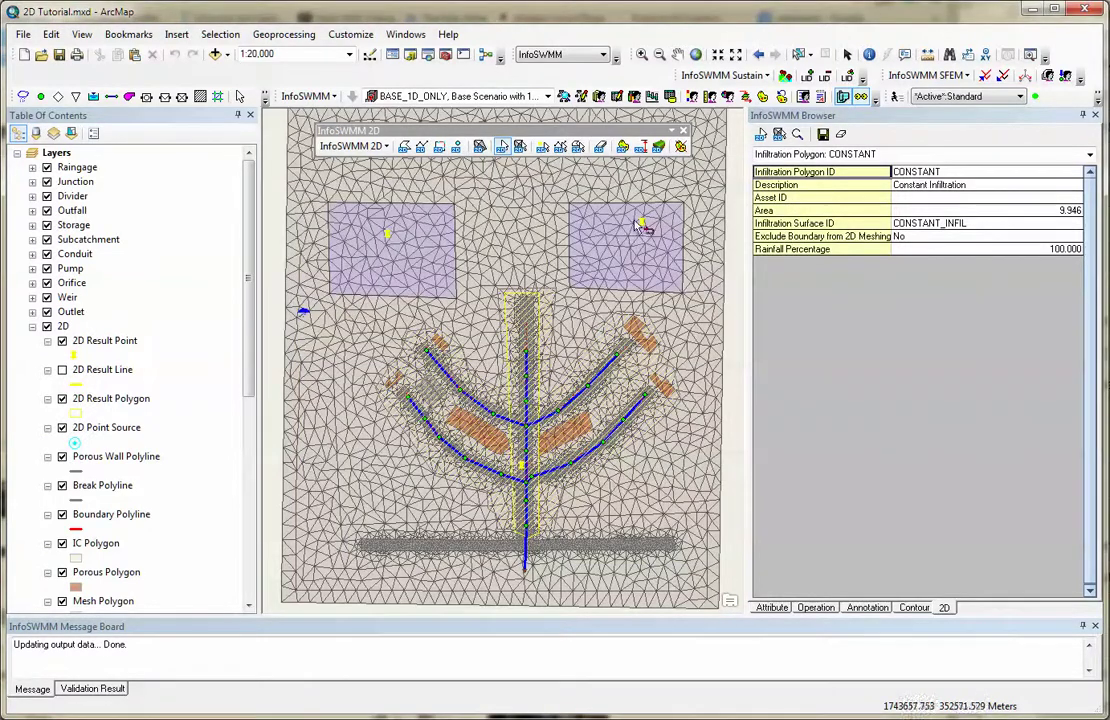
click(641, 225)
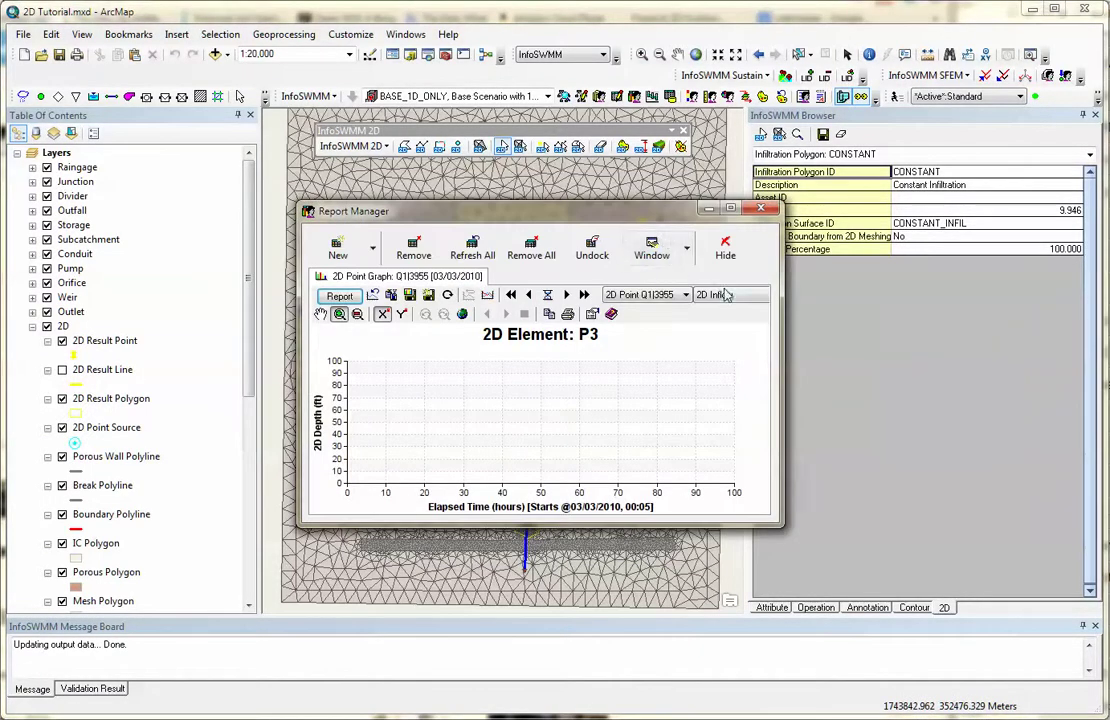
click(725, 295)
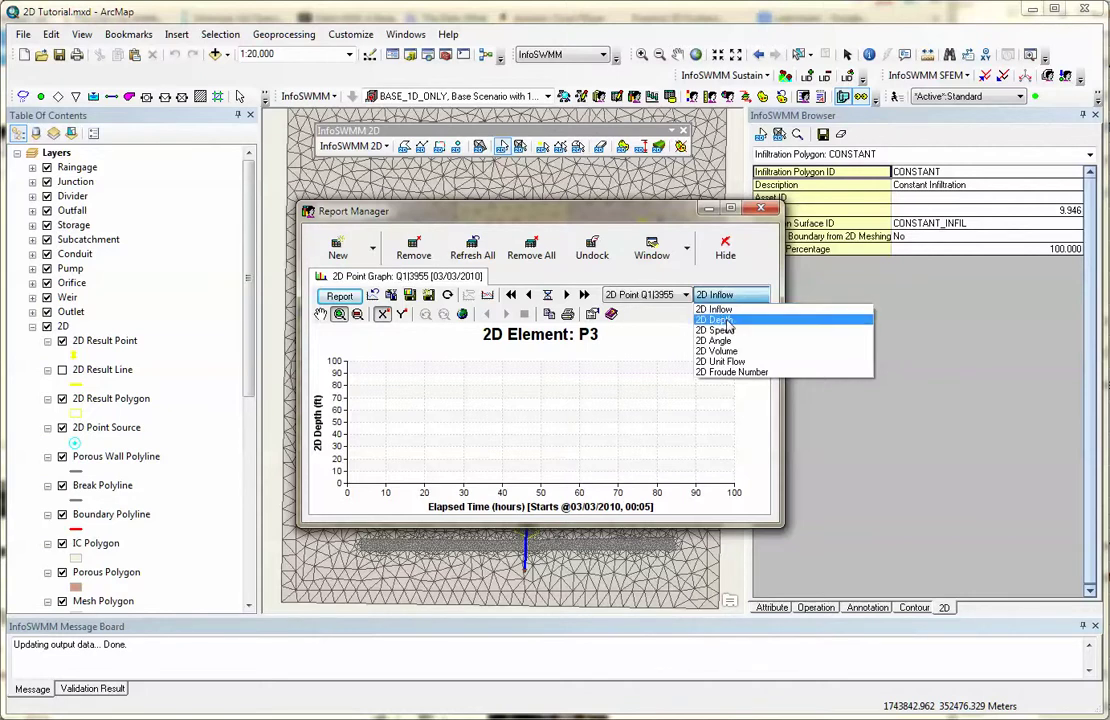
click(724, 320)
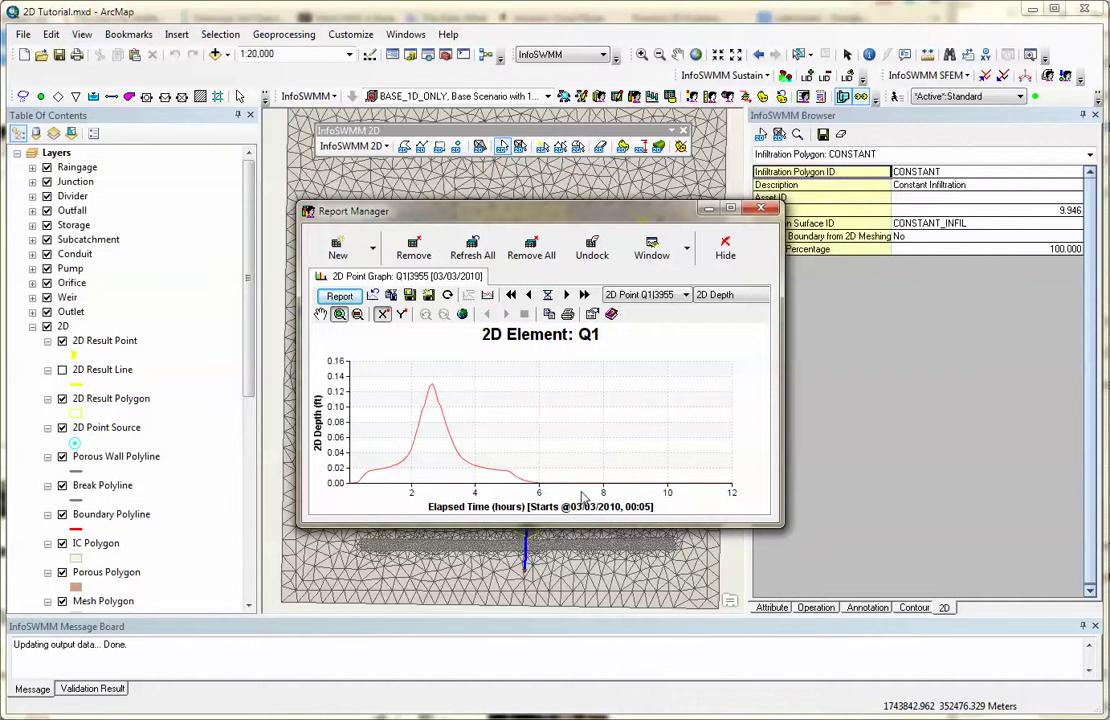
Step: Add a 2D Point Graph for result point P2 in the FIXED_INFILTRATION polygon and plot its 2D Depth
click(338, 245)
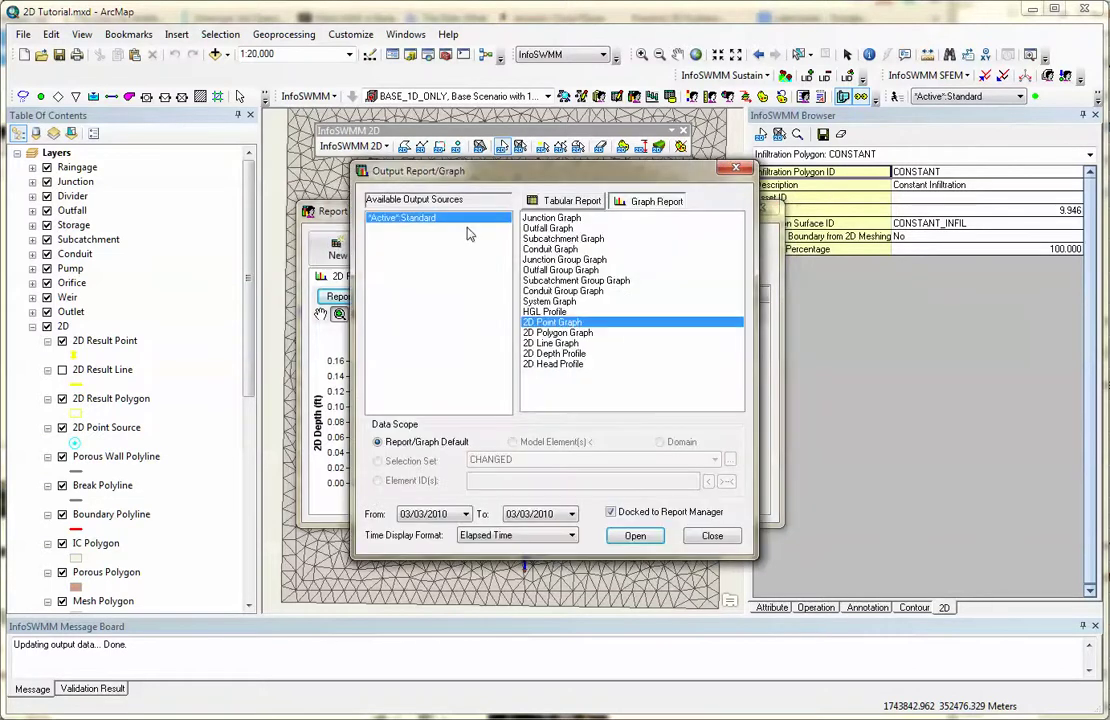
double_click(569, 323)
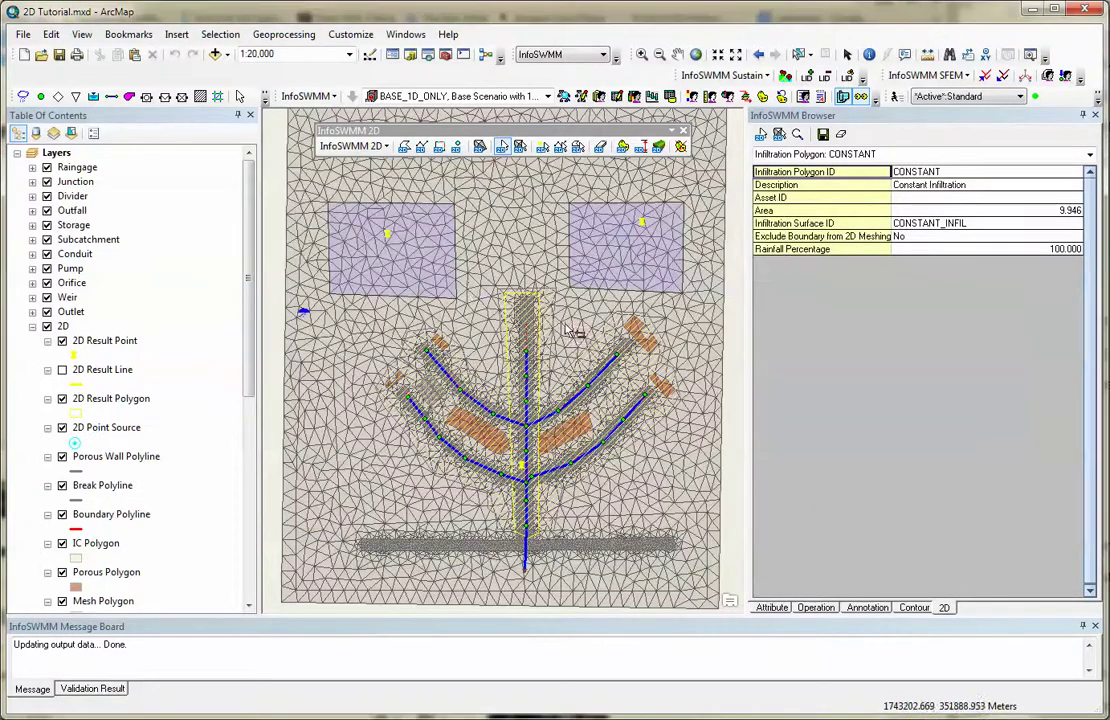
click(393, 238)
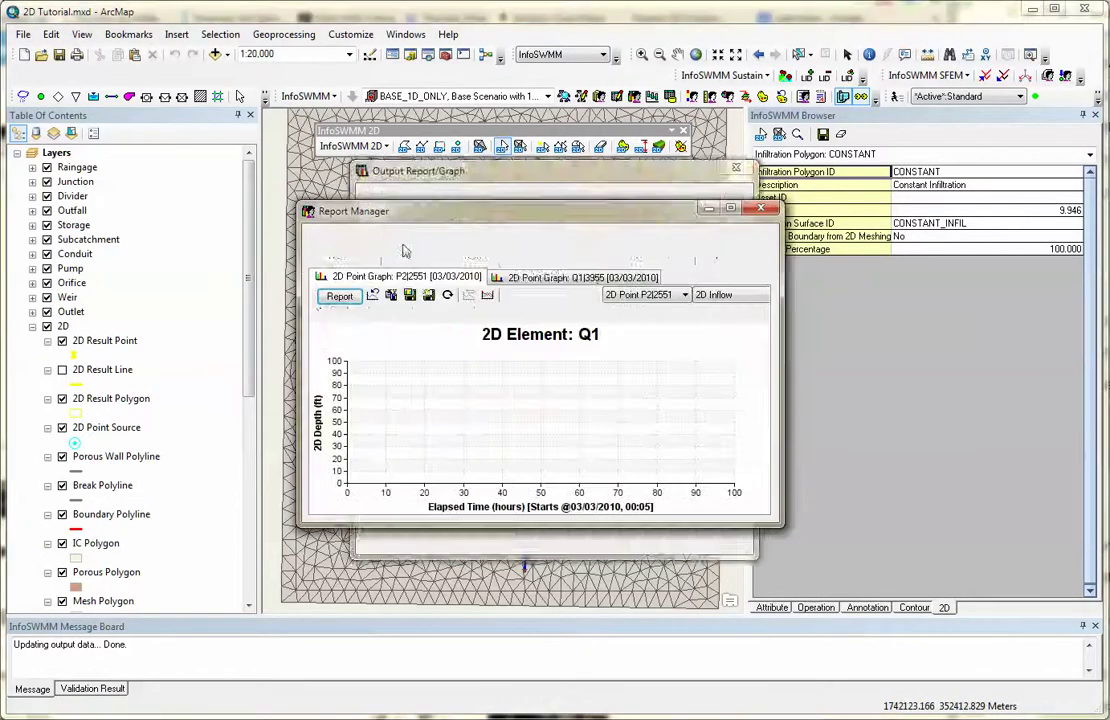
click(718, 298)
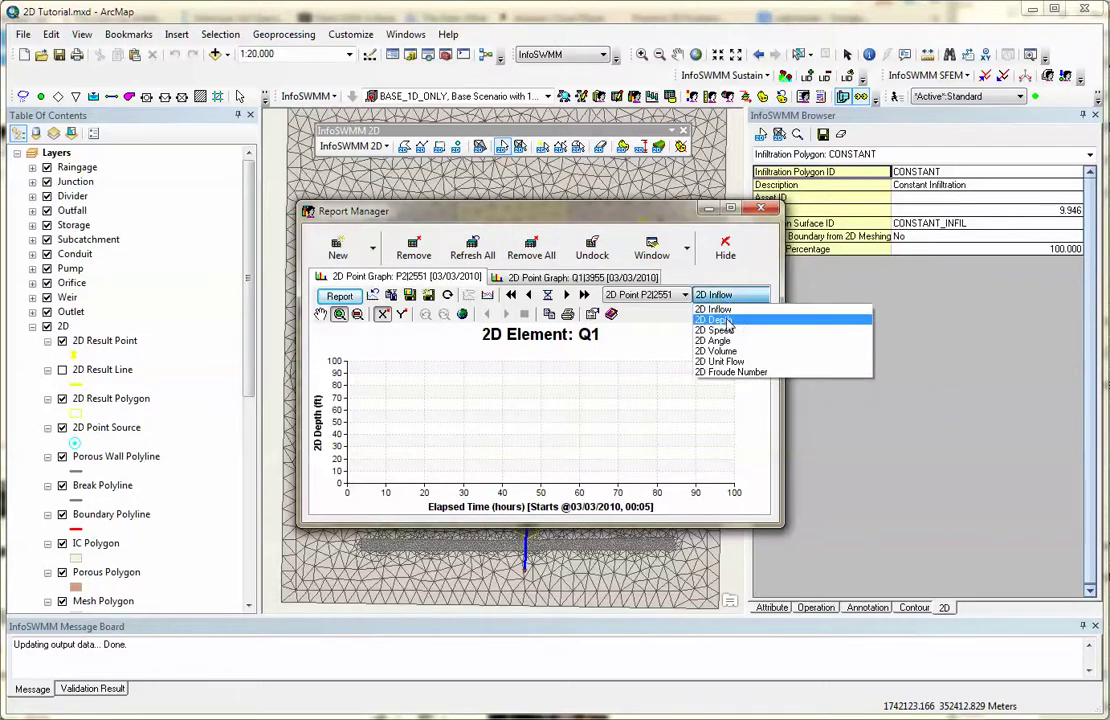
click(727, 320)
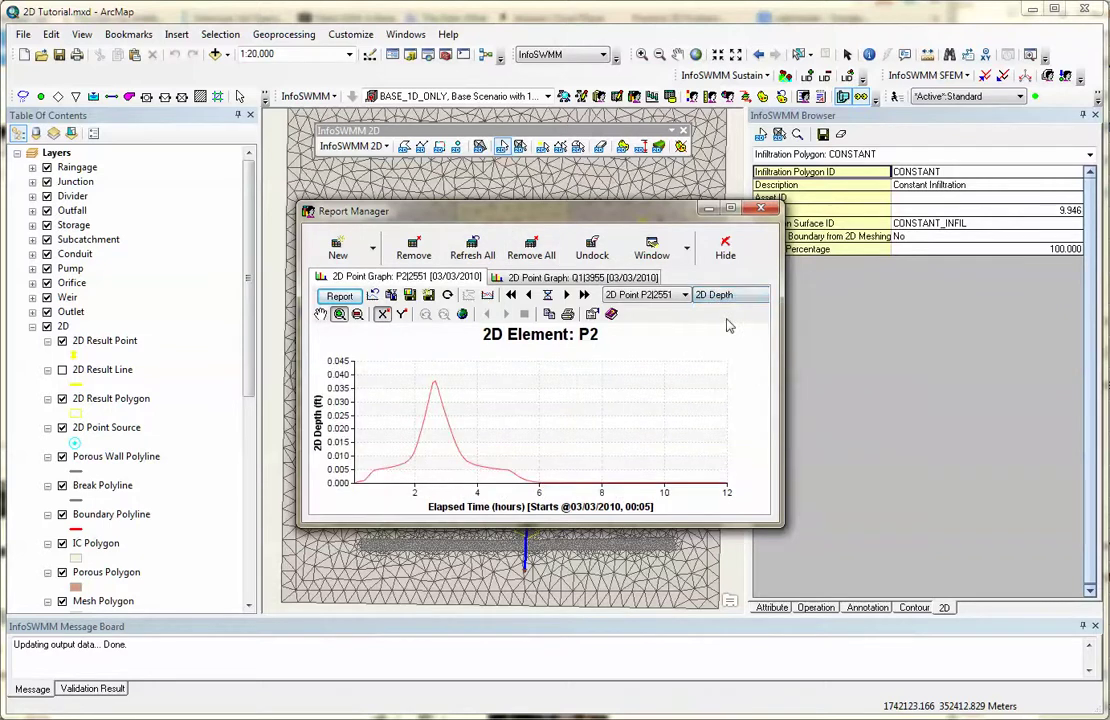
Step: Add a 2D Point Graph for result point P3 near the pipe network's centre and plot its 2D Depth
click(340, 252)
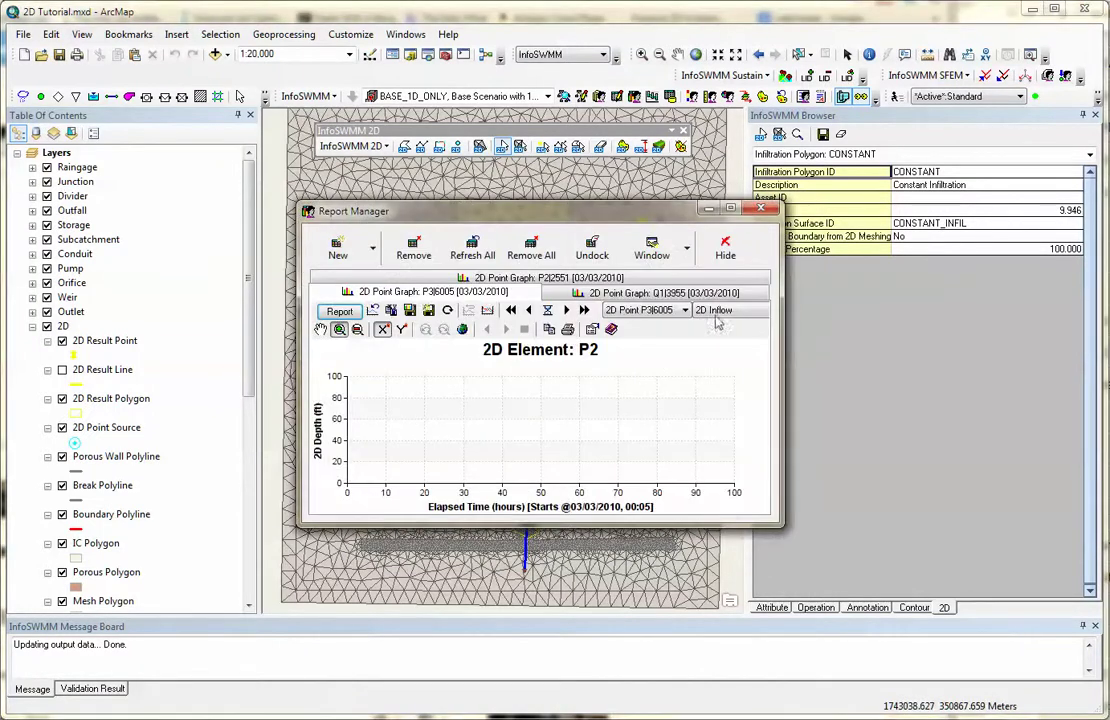
click(717, 312)
click(722, 336)
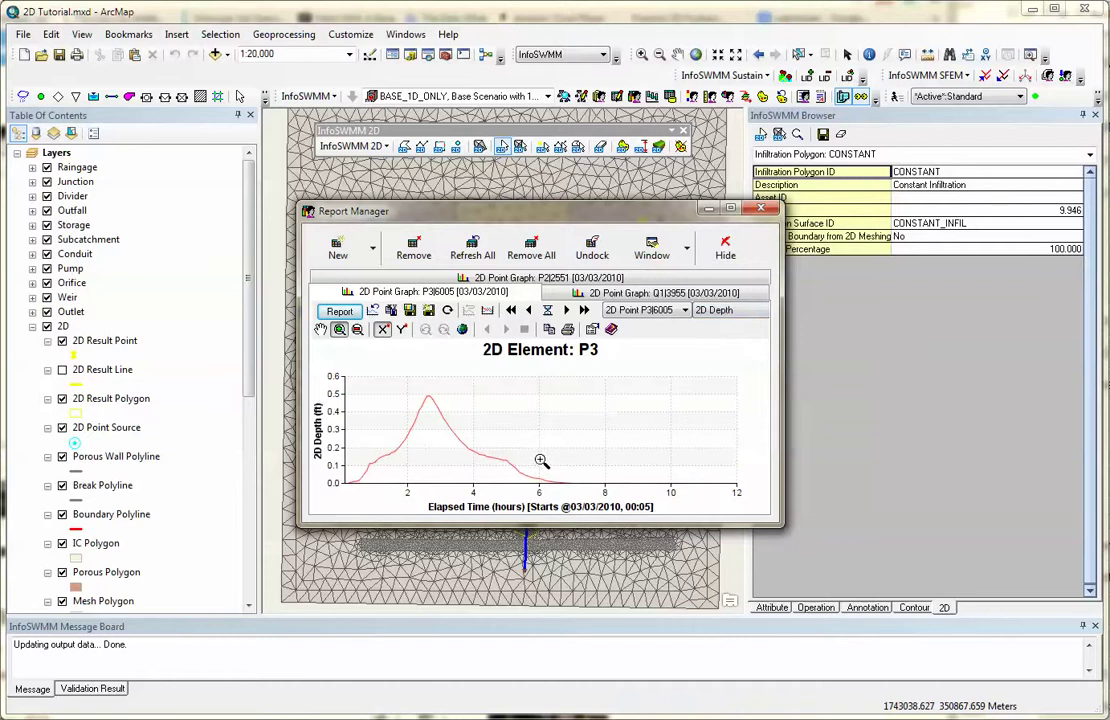
Step: Add a Junction Graph for junction 109 on the central pipe line and plot its 2D Depth
click(340, 253)
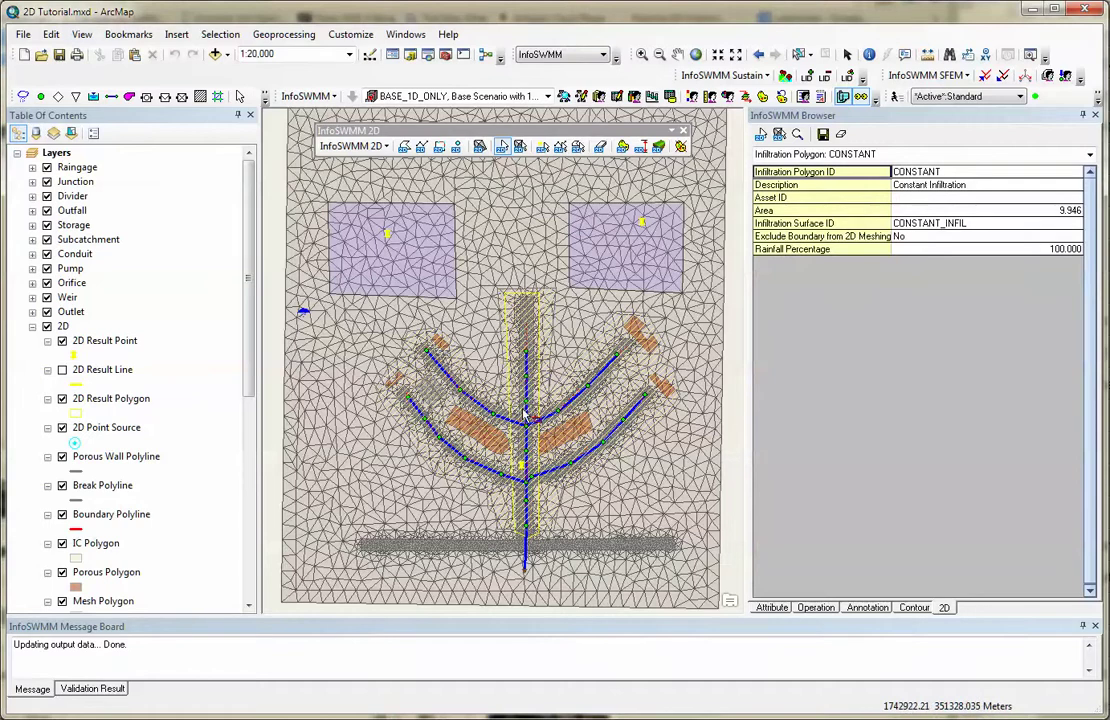
click(525, 480)
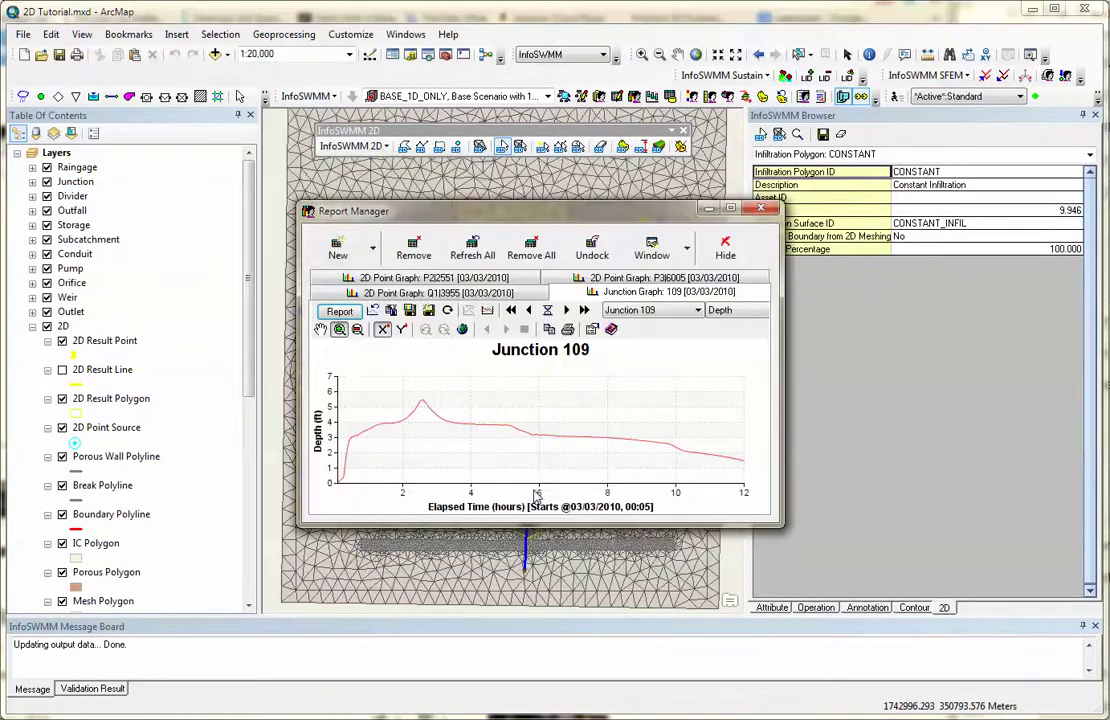
click(740, 310)
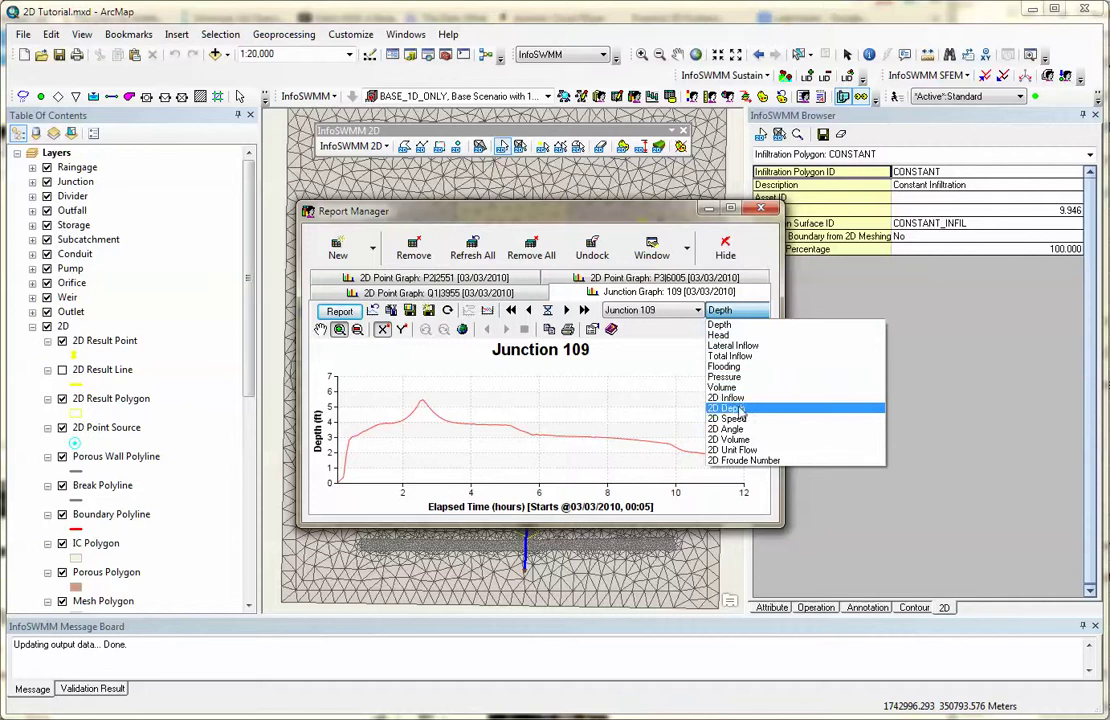
click(740, 410)
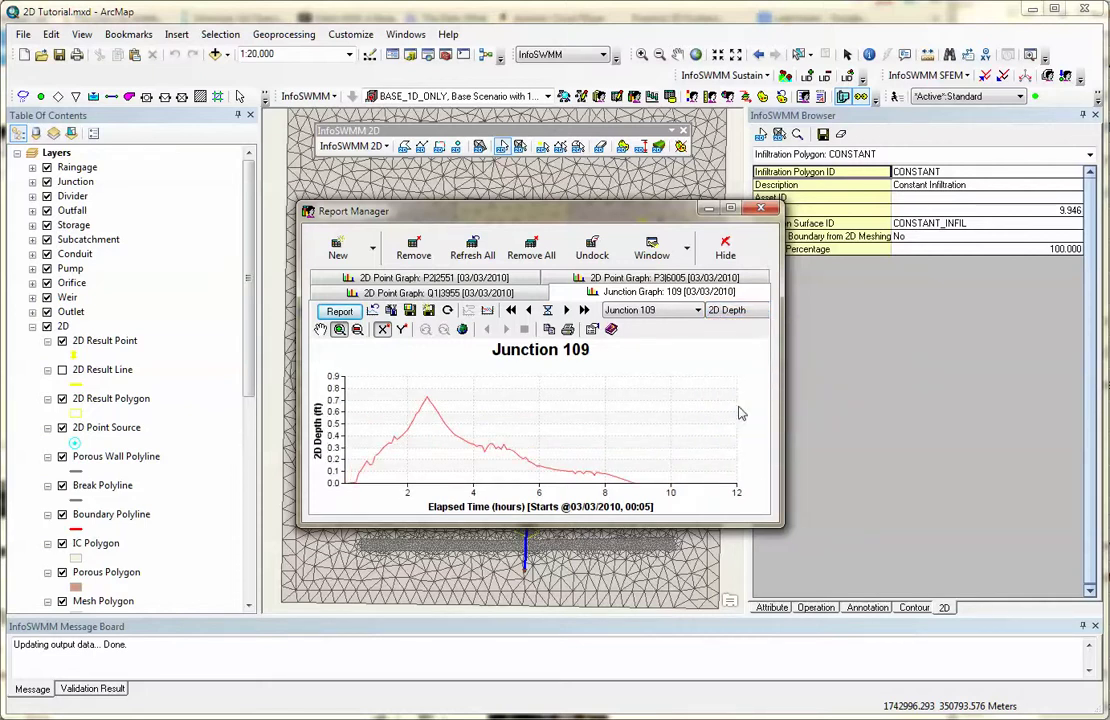
Step: Switch the graph of junction 109 to 2D Inflow and close the Report Manager
click(740, 310)
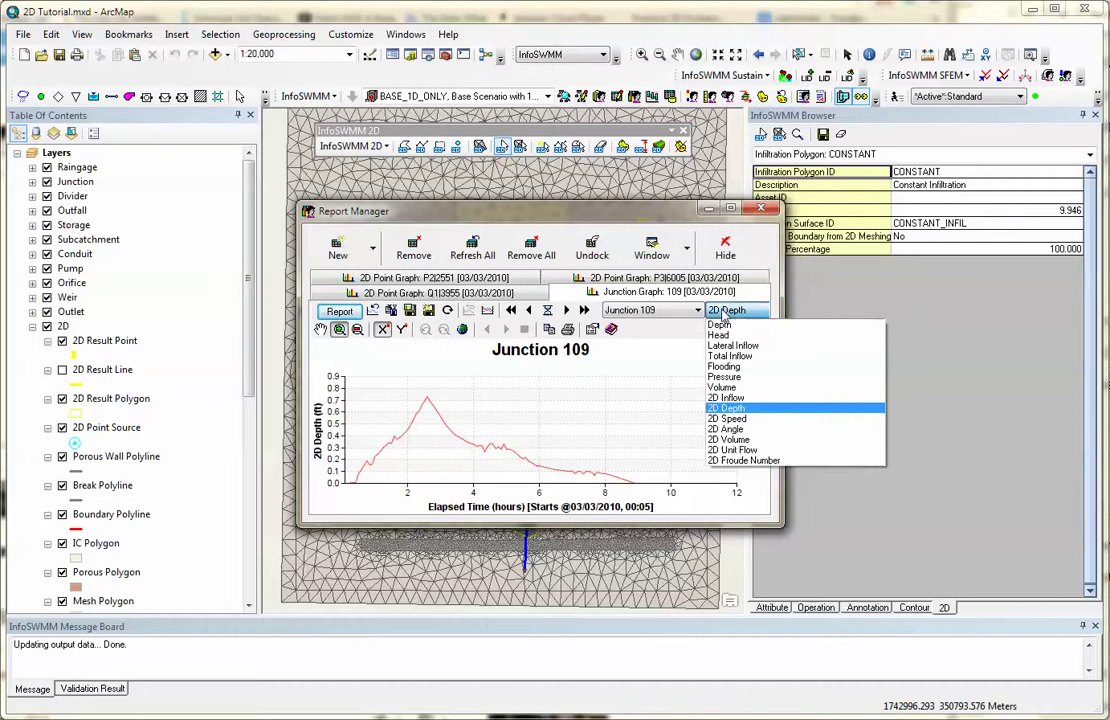
click(735, 398)
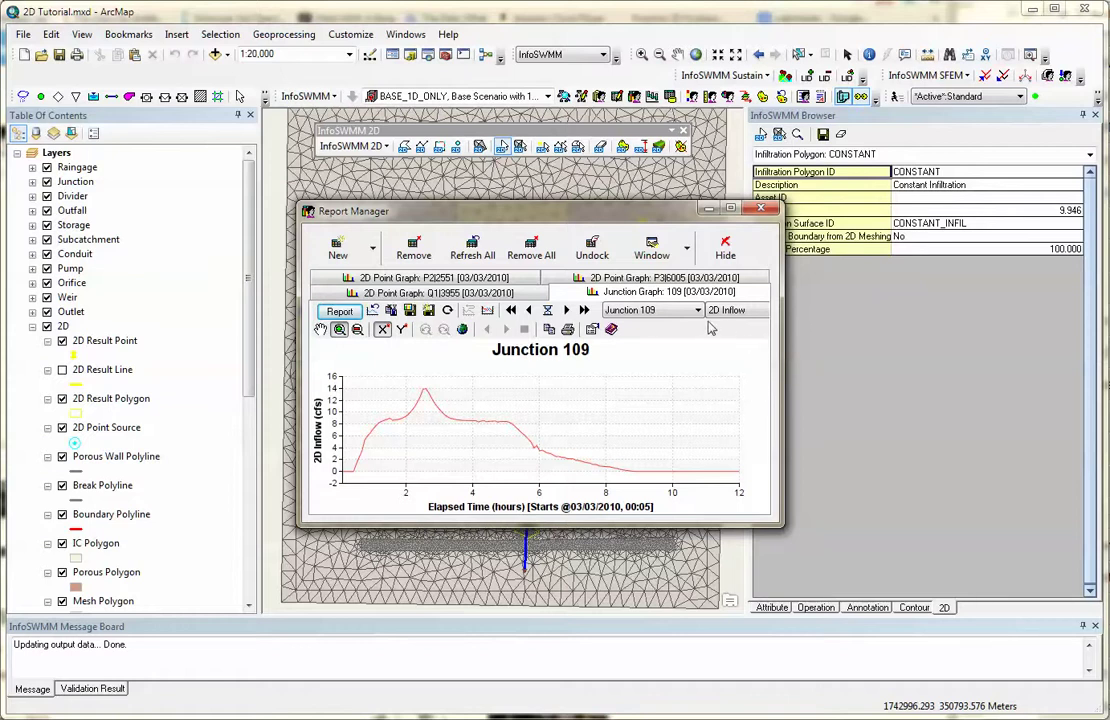
click(763, 209)
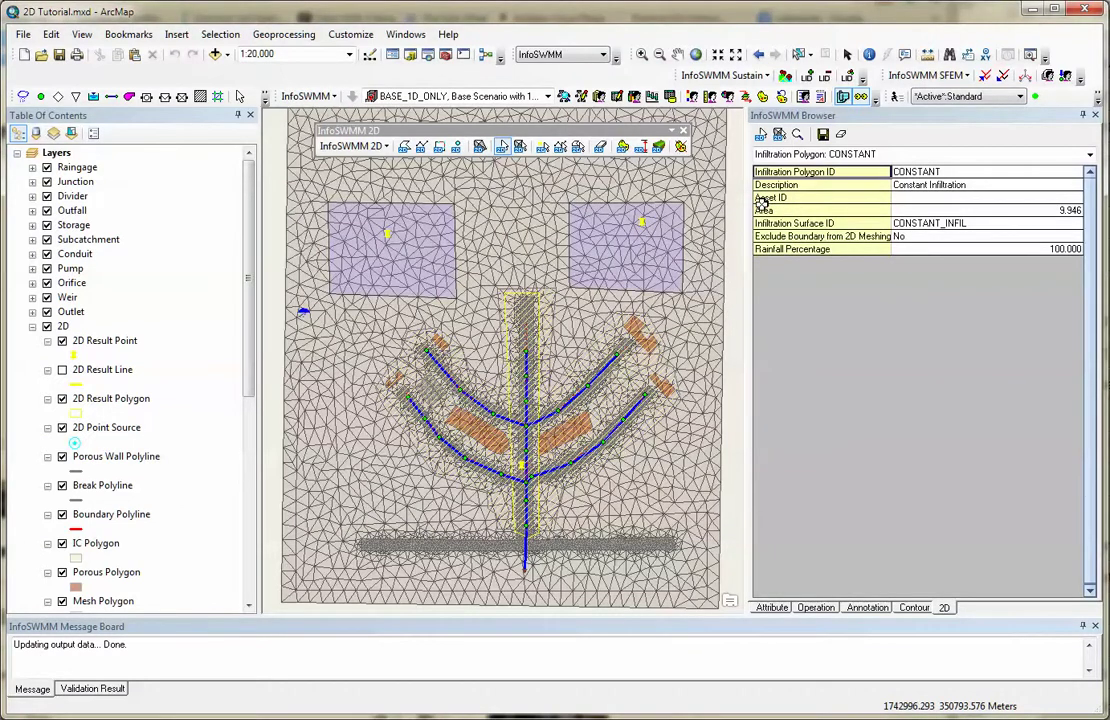
Step: Check the available infiltration types in the Infiltration Surfaces dialog again and close it without changes
click(350, 146)
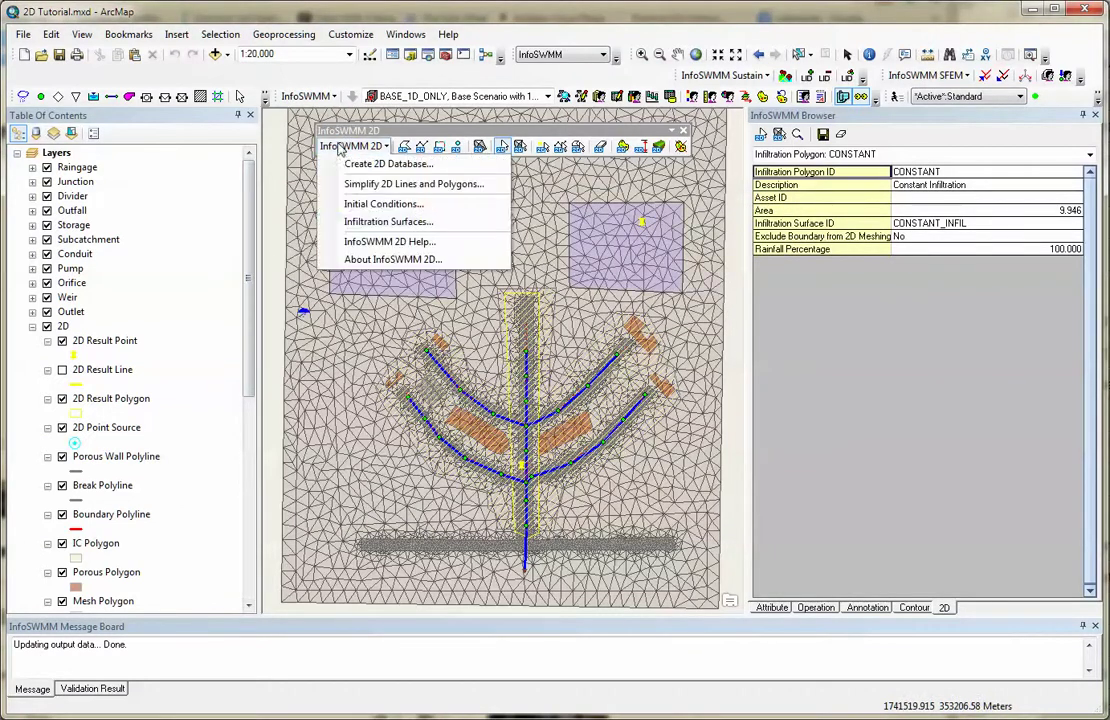
click(380, 222)
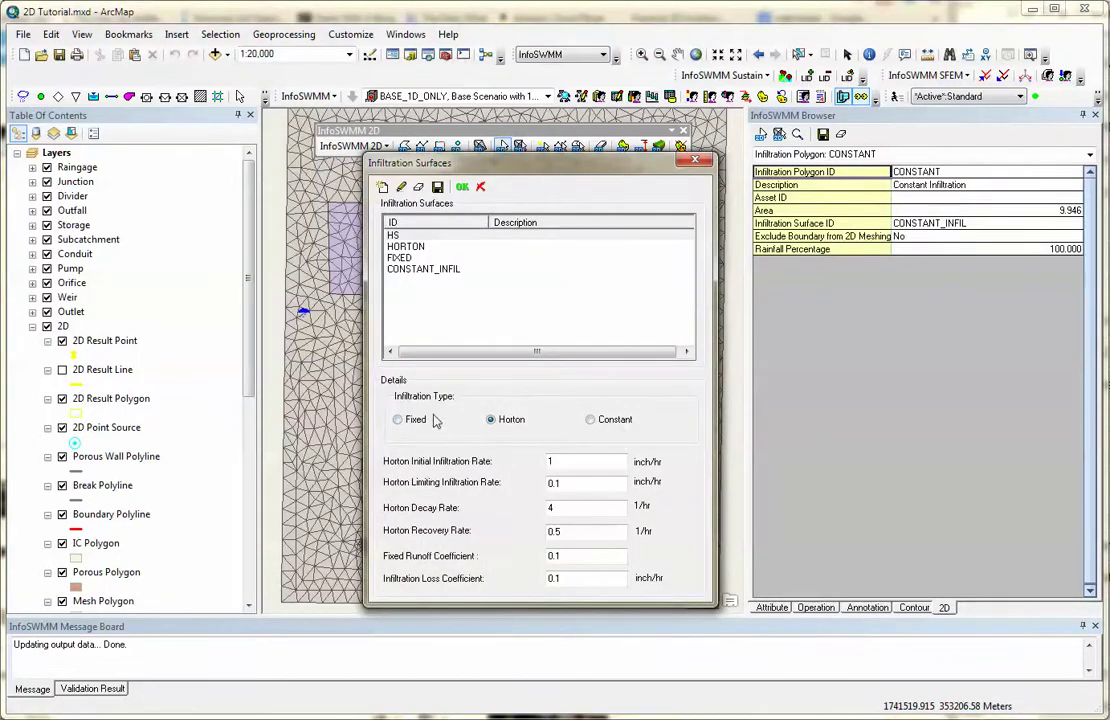
click(690, 162)
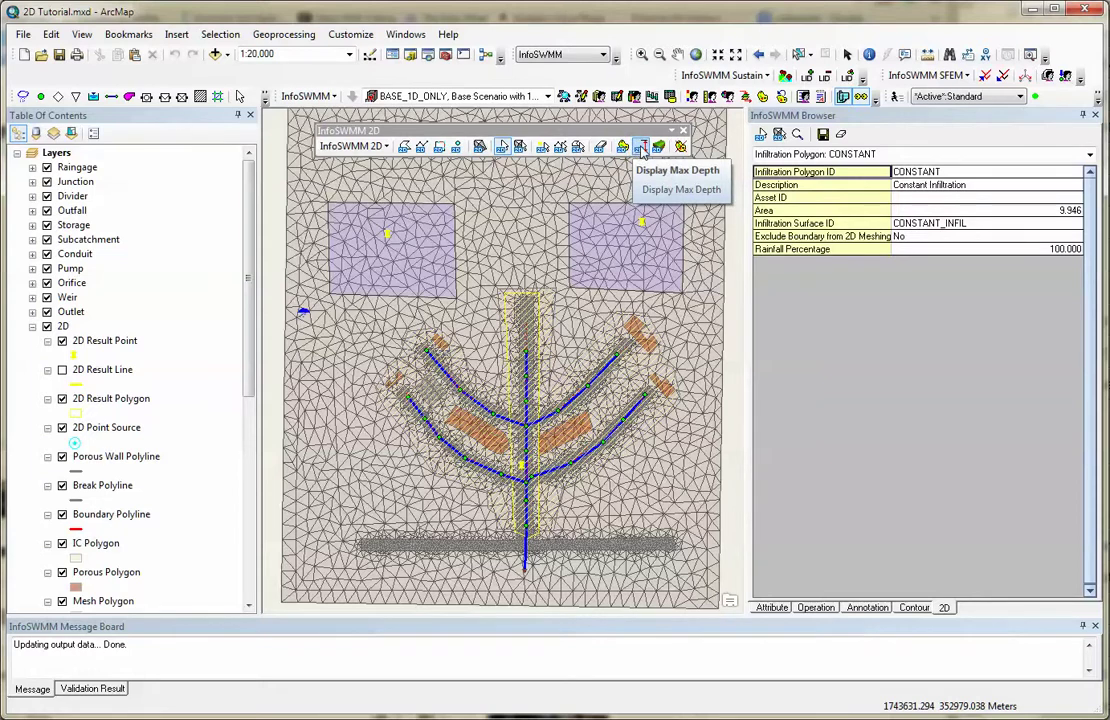
Step: Display the maximum 2D depth across the mesh on the map
click(642, 148)
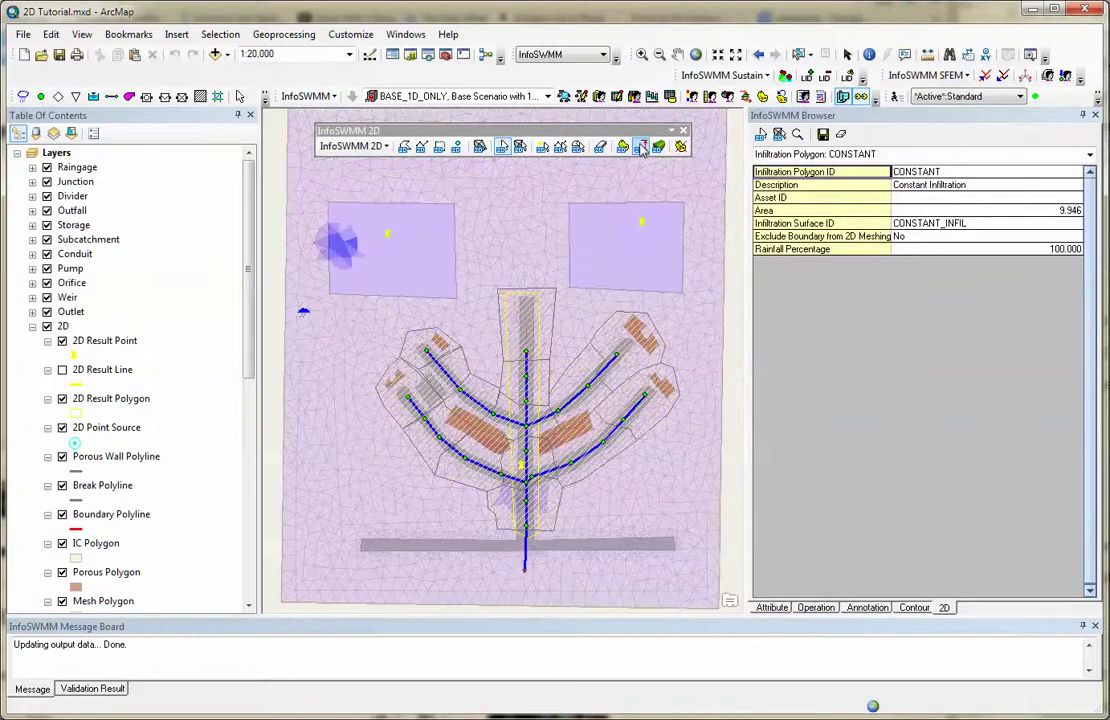